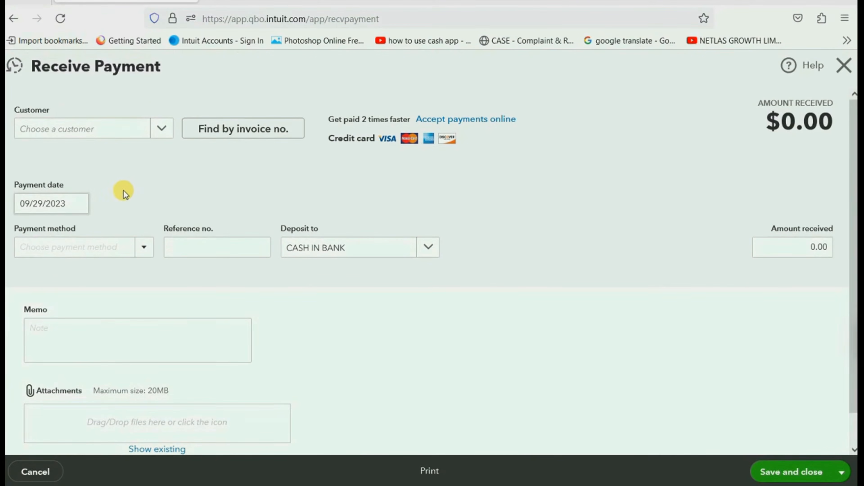
left_click(78, 204)
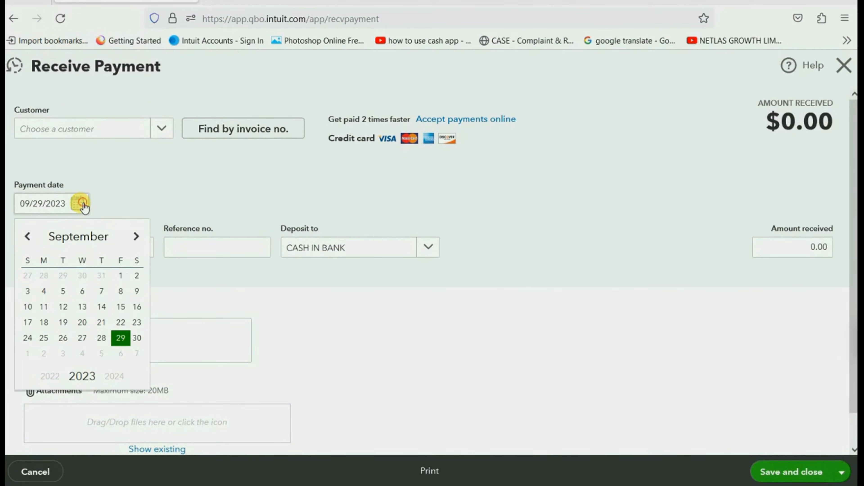
left_click(27, 236)
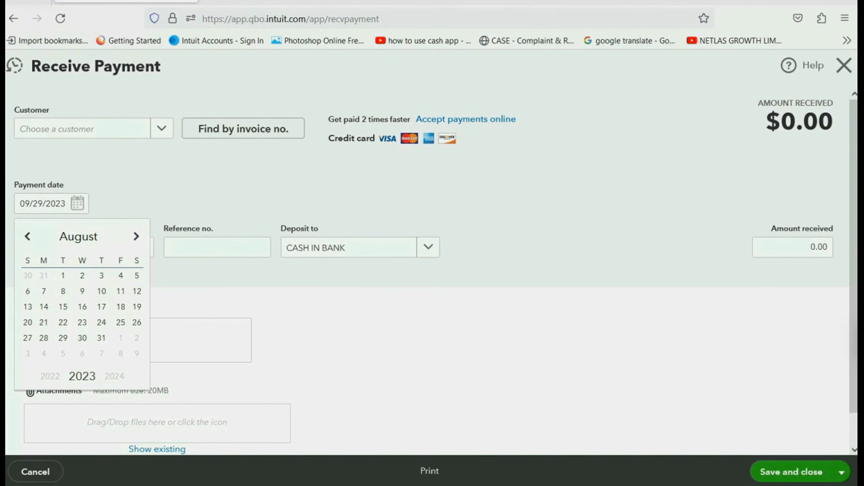
left_click(77, 203)
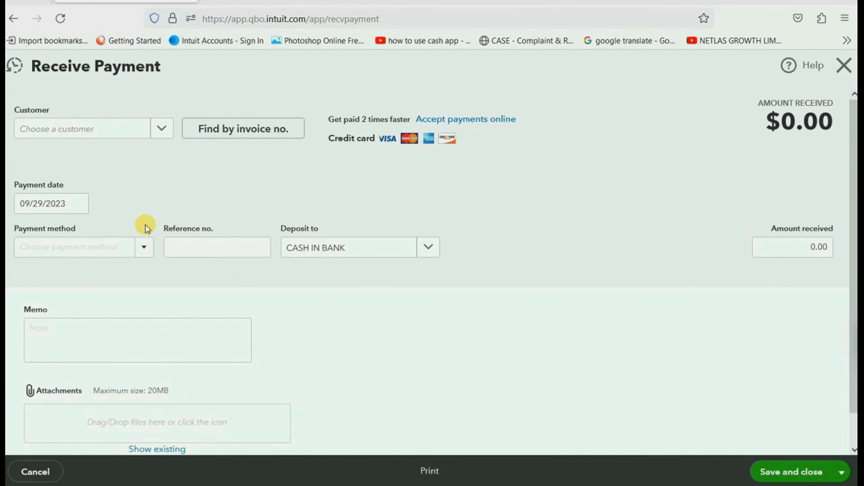
Set the payment date of the received payment to 03/24/2023
left_click(78, 203)
left_click(28, 236)
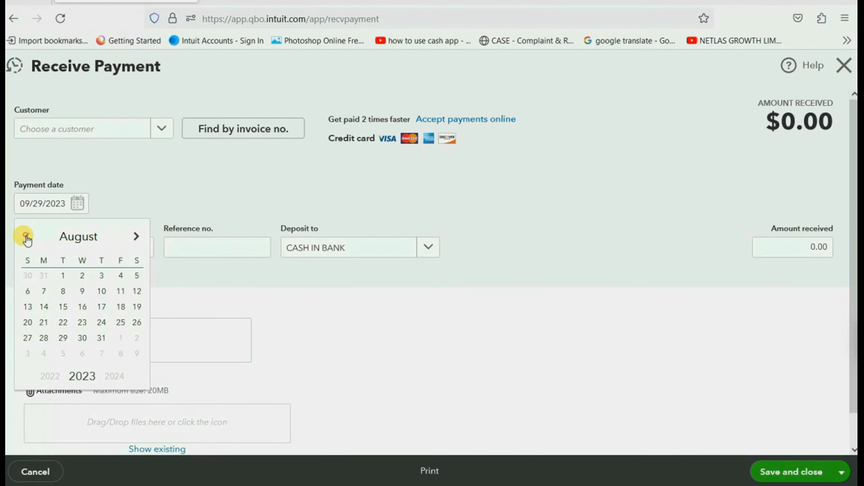
left_click(27, 237)
left_click(27, 237)
left_click(27, 237)
left_click(27, 236)
left_click(27, 237)
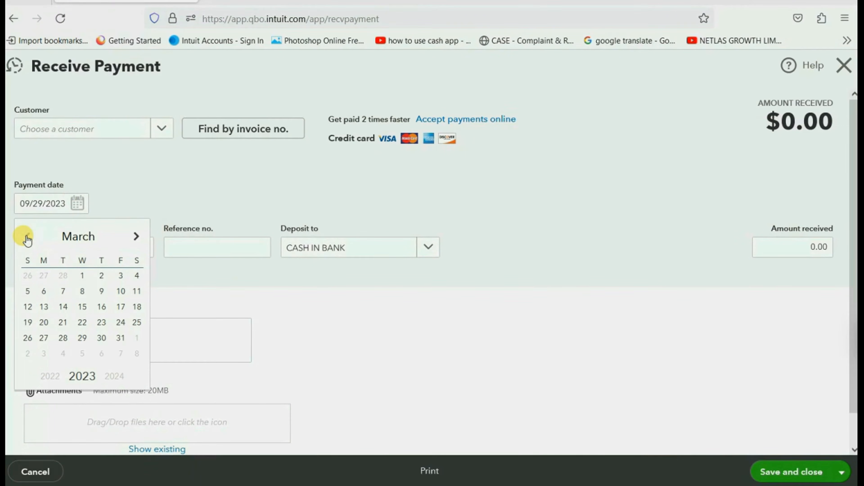
left_click(120, 324)
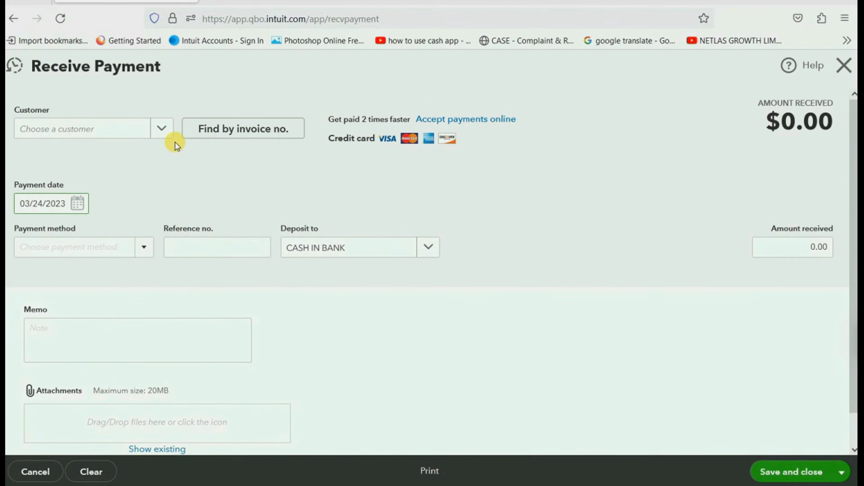
Choose the first existing customer in the list for the payment and review that customer's outstanding invoices
left_click(162, 129)
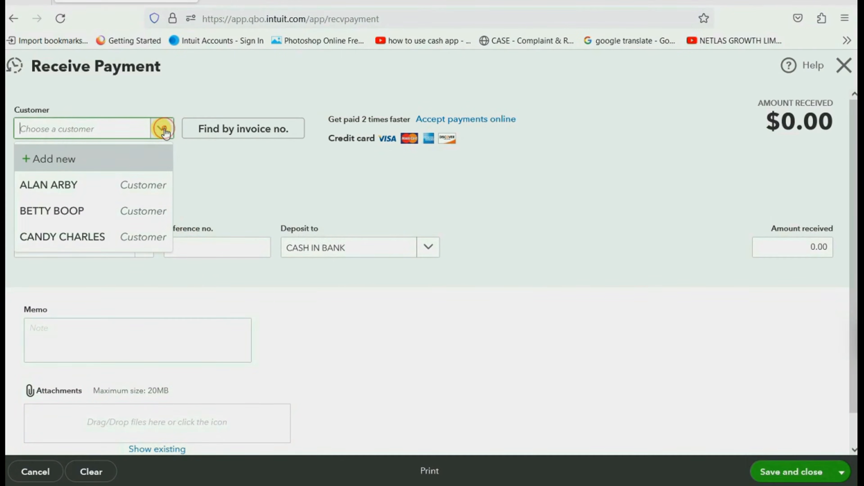
left_click(131, 181)
scroll(256, 245, "down", 3)
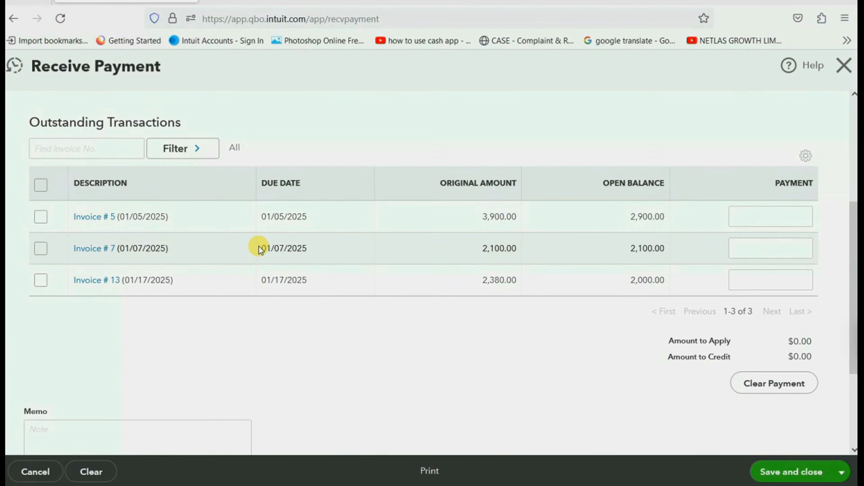
scroll(266, 251, "up", 2)
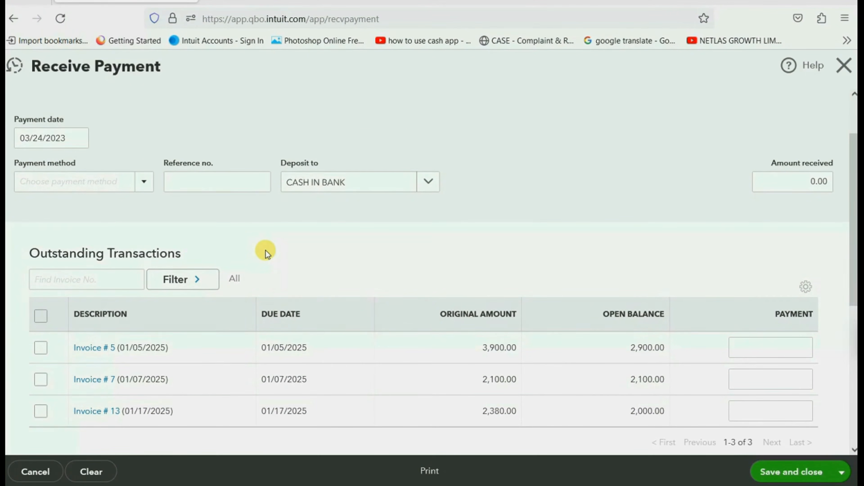
Set the payment method to Cash, keep CASH IN BANK as the deposit account, and enter 700.00 as the amount received
left_click(144, 183)
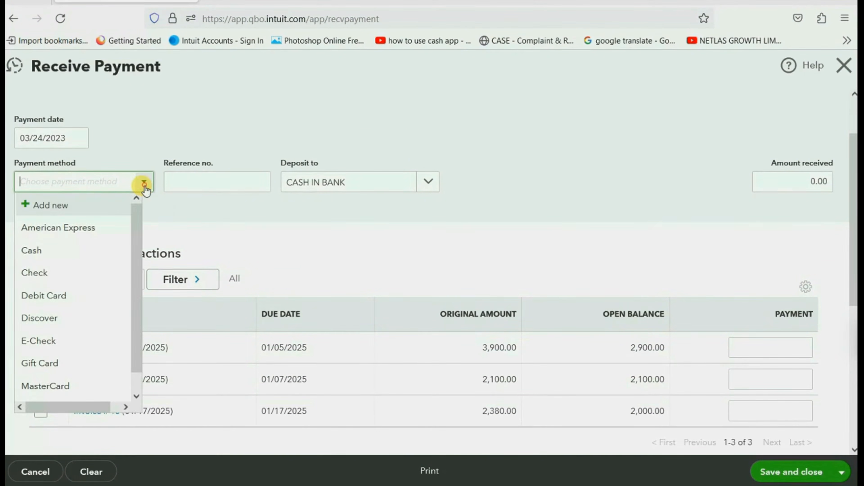
left_click(103, 248)
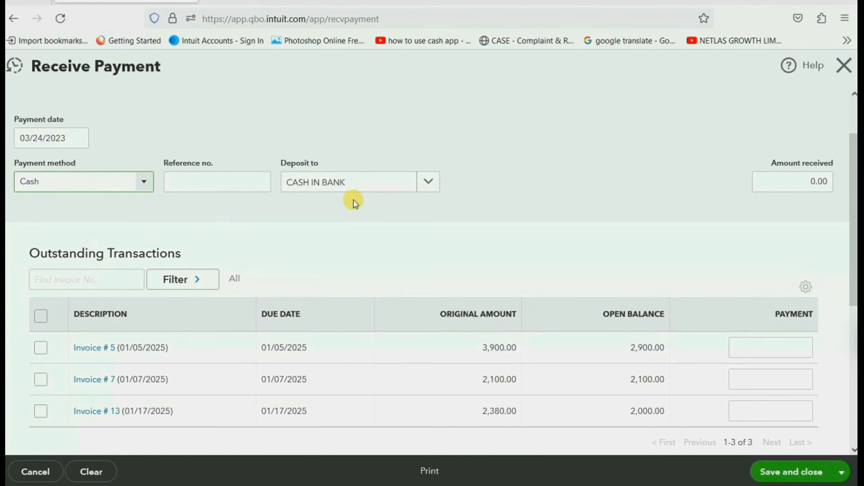
left_click(429, 183)
left_click(429, 183)
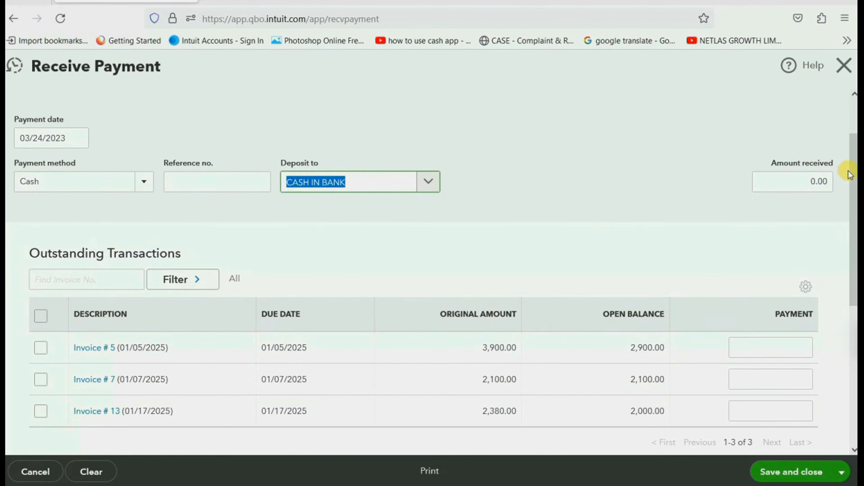
left_click(803, 181)
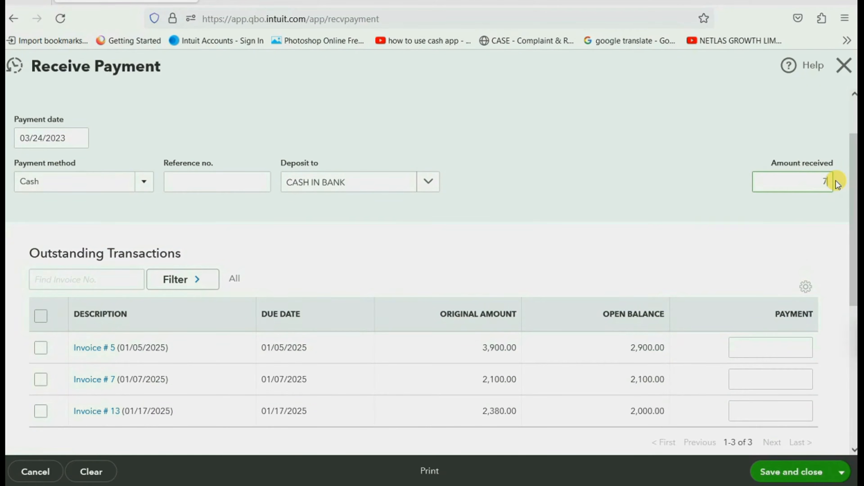
left_click(836, 181)
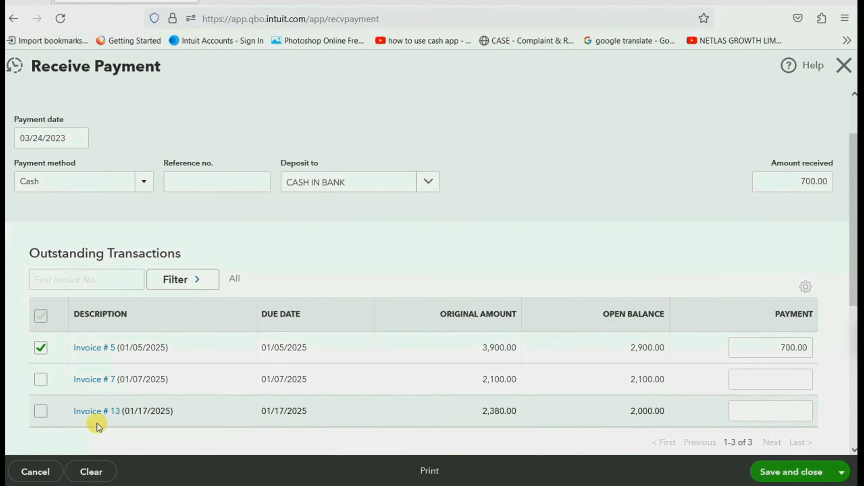
Deselect Invoice # 5 among the outstanding transactions and save the unapplied payment as a customer credit
left_click(43, 351)
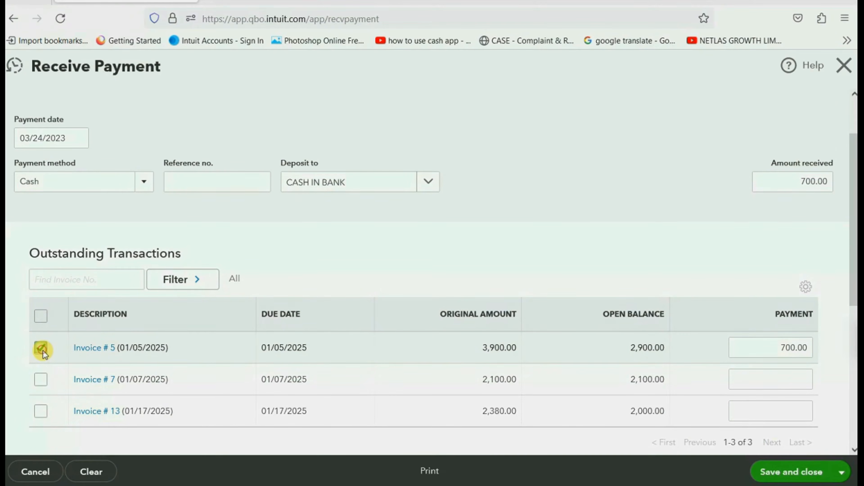
scroll(133, 343, "down", 3)
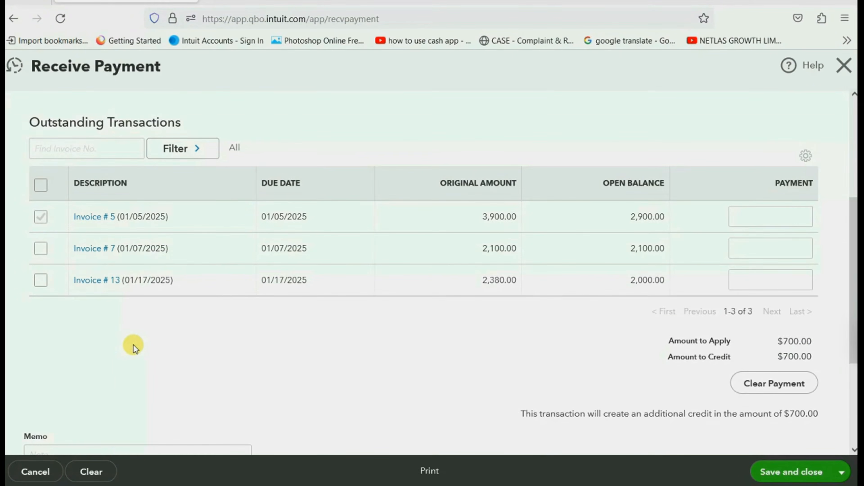
scroll(189, 351, "up", 3)
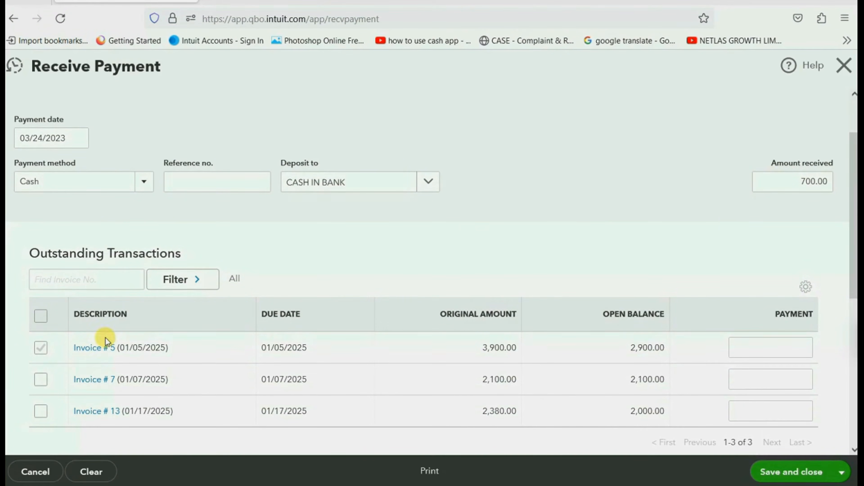
left_click(44, 354)
scroll(43, 341, "down", 3)
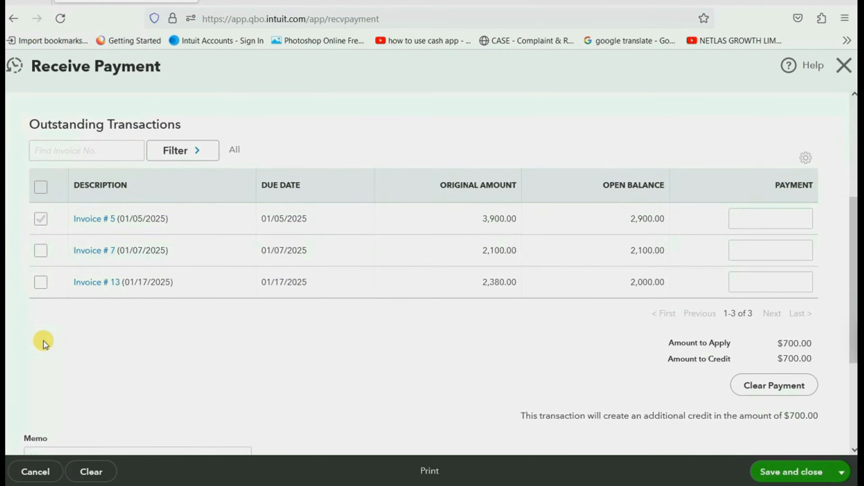
left_click(788, 473)
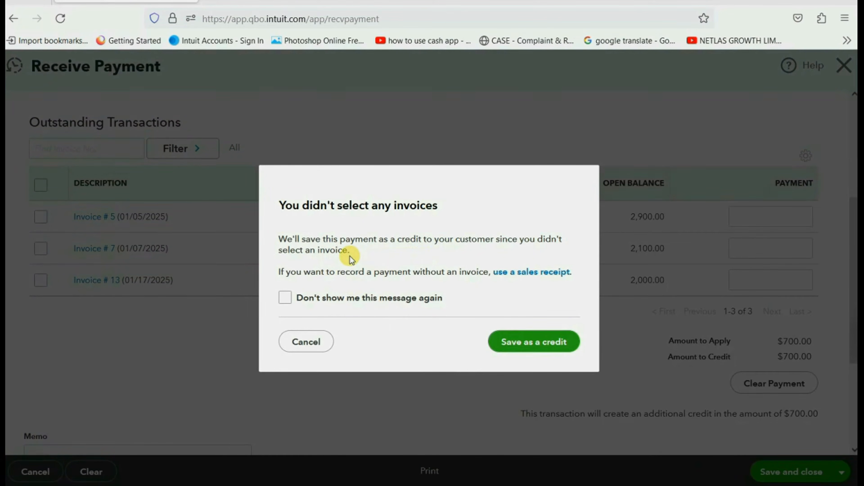
left_click(500, 341)
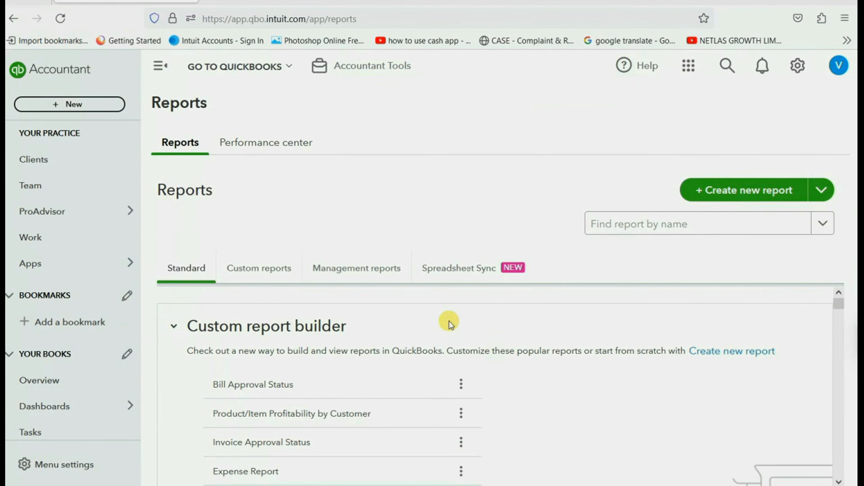
Open a saved report from the custom reports and locate the recorded customer payment in it
scroll(368, 295, "down", 5)
mouse_move(52, 276)
scroll(51, 276, "down", 5)
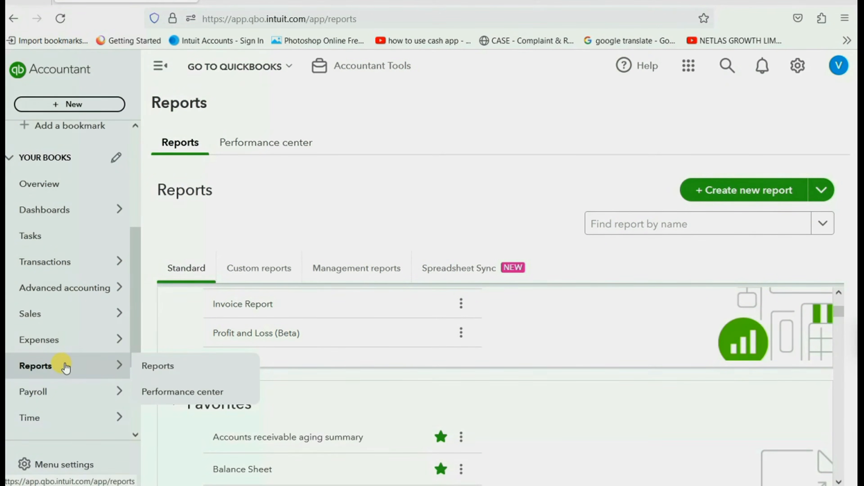
left_click(258, 268)
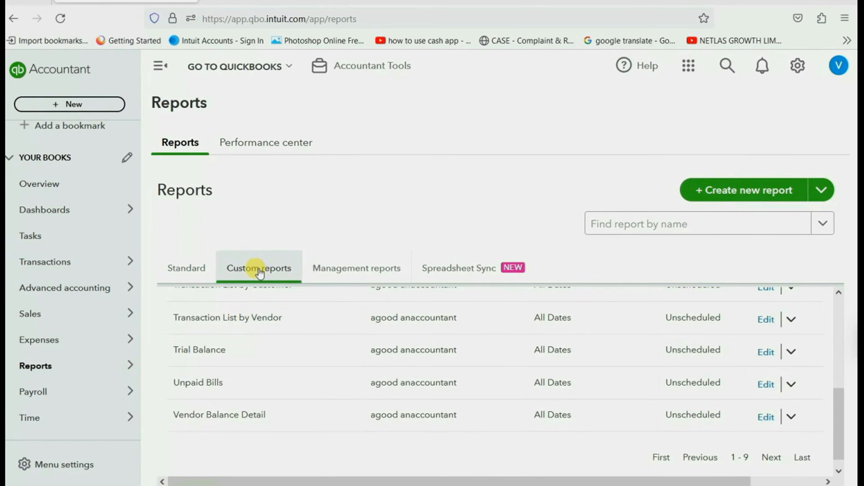
scroll(257, 325, "up", 2)
left_click(227, 318)
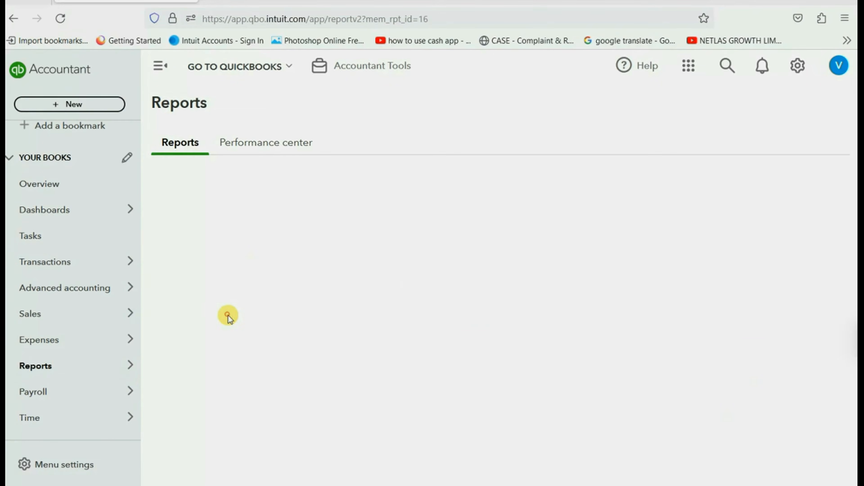
scroll(467, 254, "down", 5)
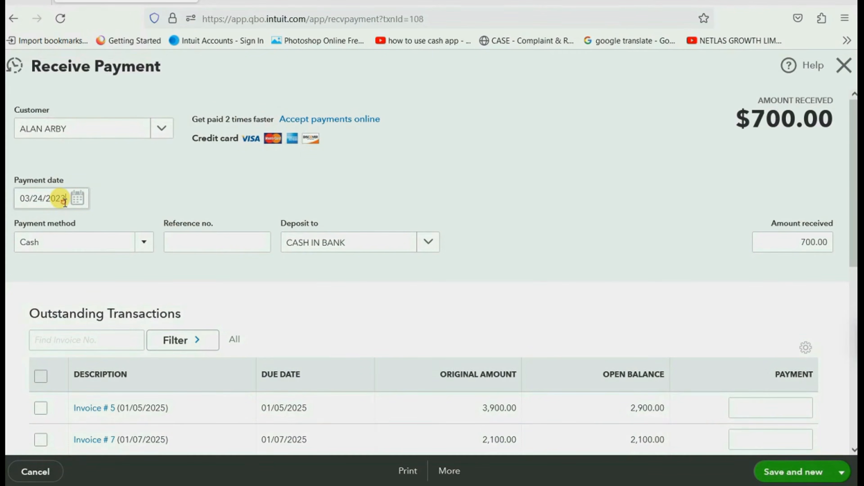
Change the payment date to 03/24/2025, save the payment as a credit again, and return to the report
left_click_drag(65, 200, 57, 194)
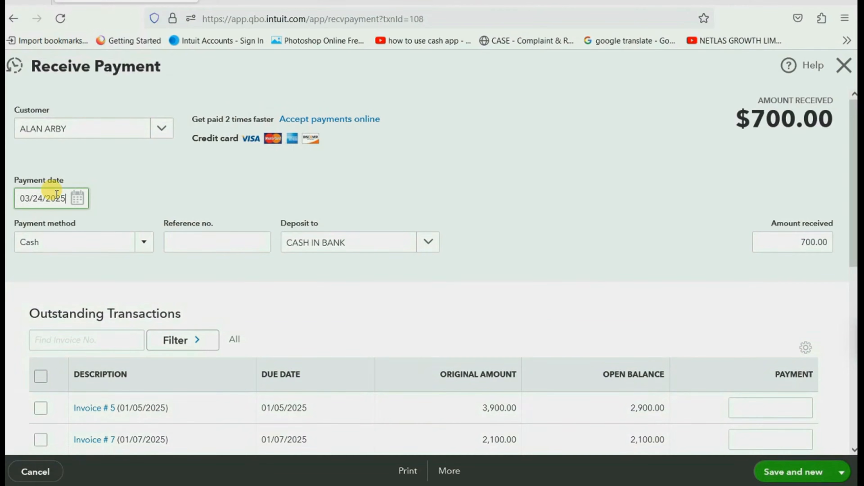
type("5")
key("Tab")
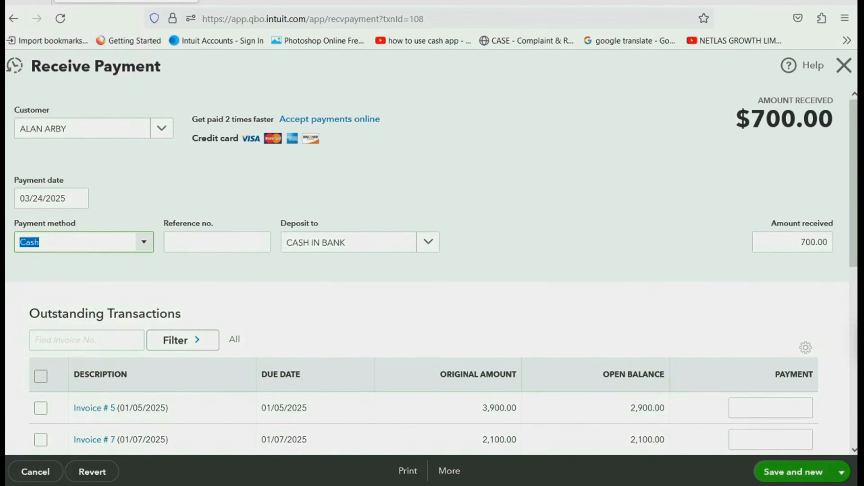
left_click(790, 470)
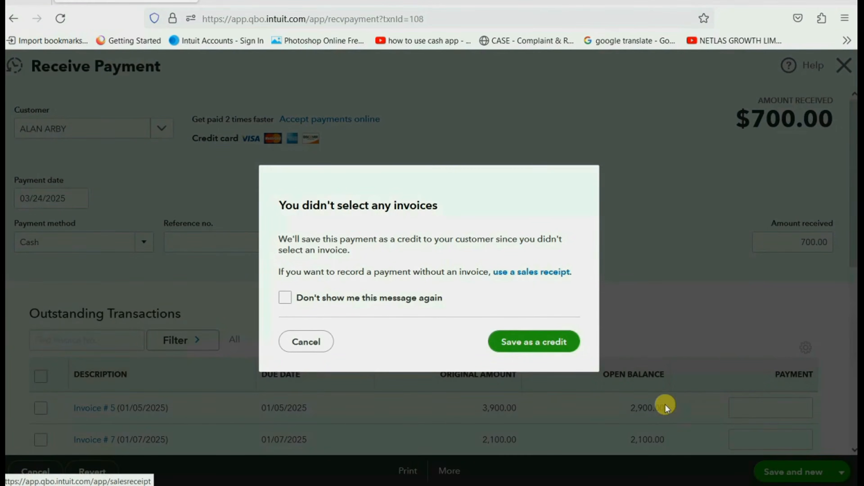
left_click(553, 349)
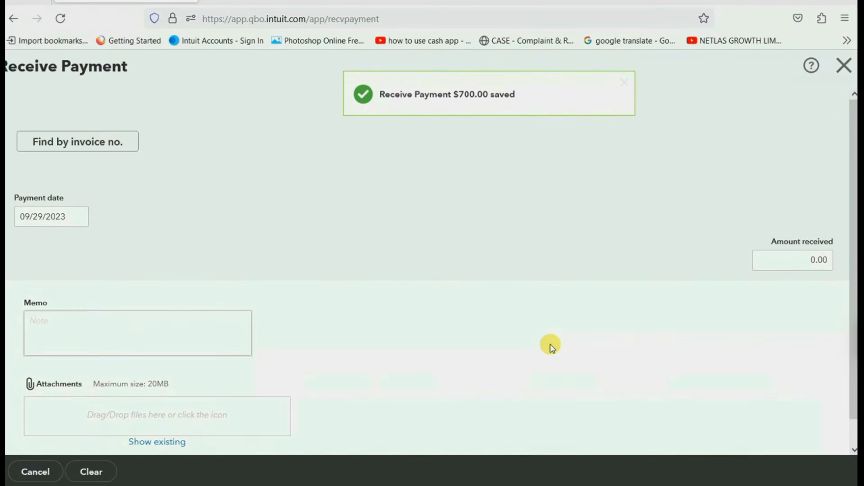
left_click(843, 65)
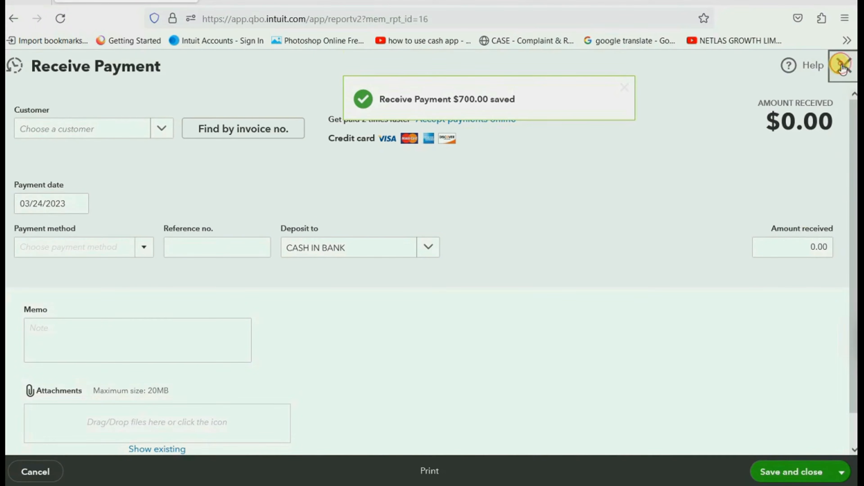
scroll(634, 300, "down", 3)
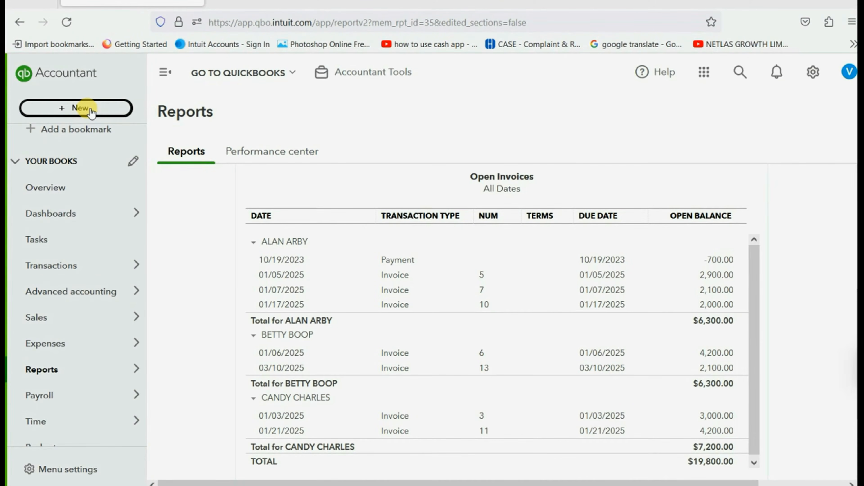
Create a new invoice and set its invoice date to 03/25/2025
left_click(90, 109)
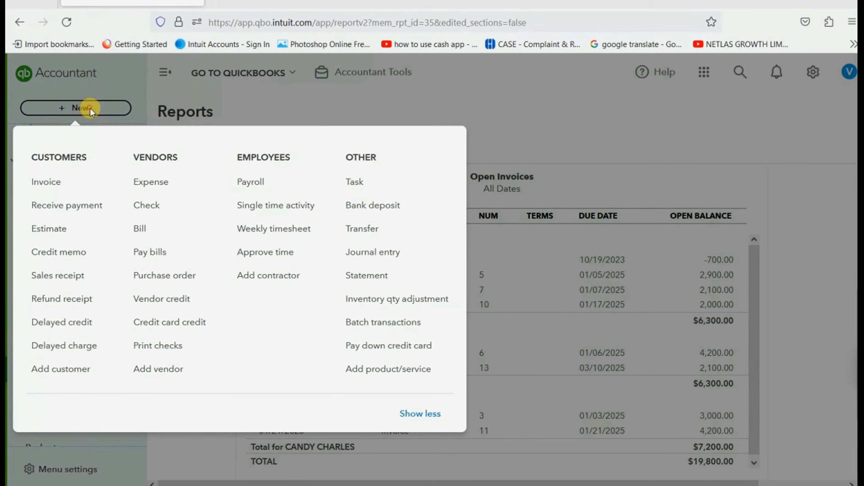
left_click(51, 184)
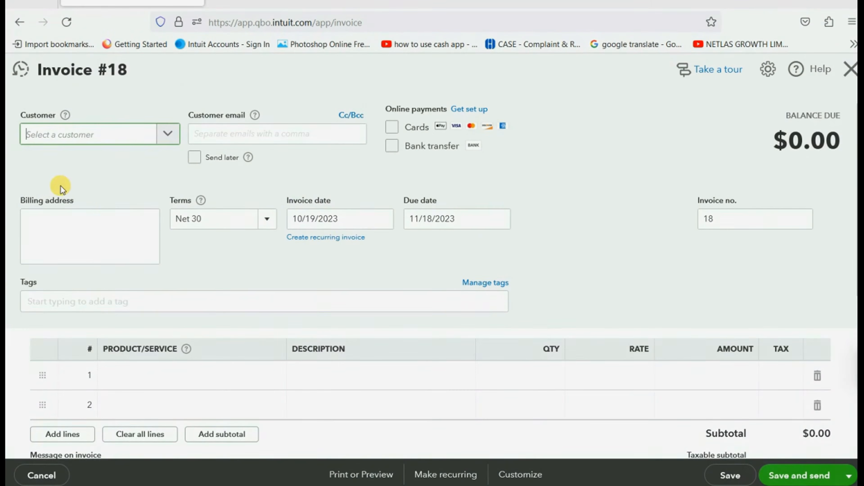
left_click(382, 220)
left_click(406, 253)
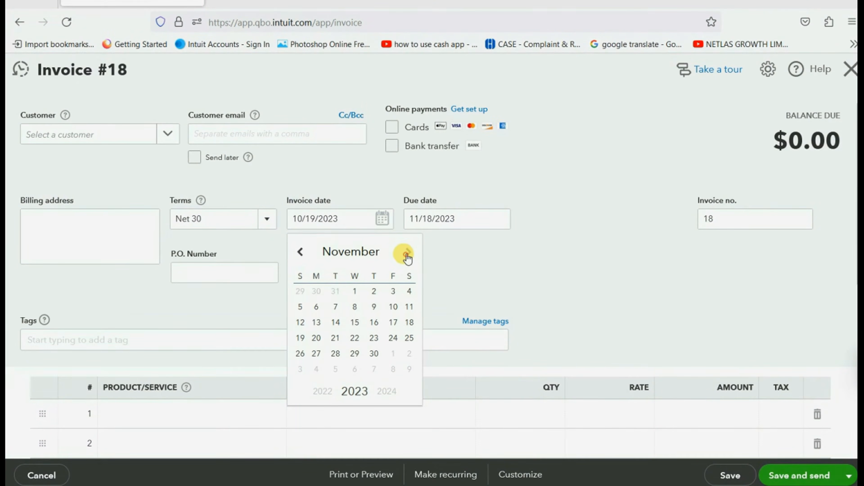
left_click(406, 253)
left_click(407, 253)
left_click(407, 253)
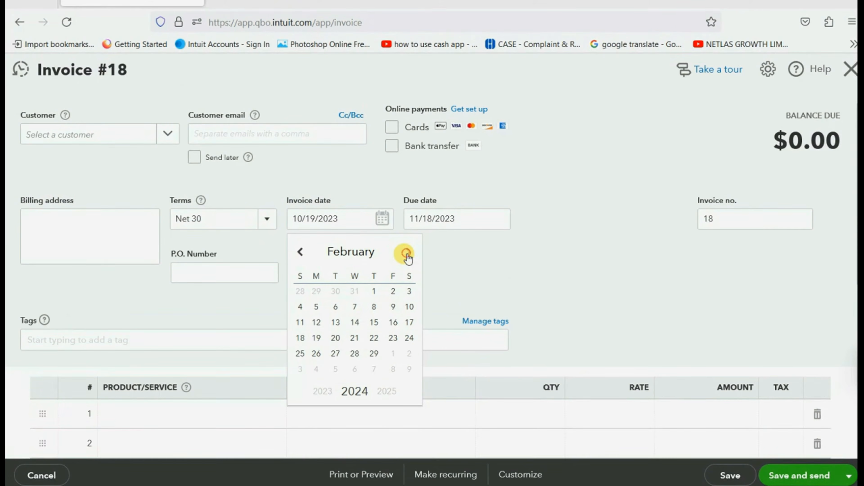
left_click(407, 253)
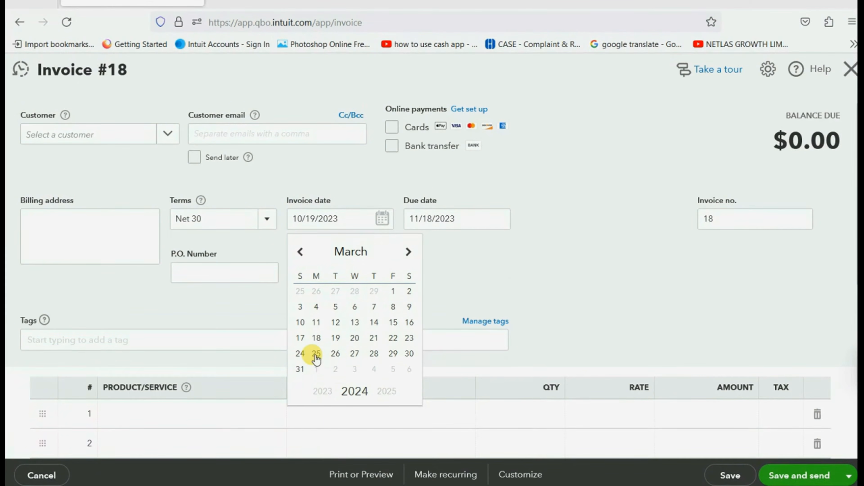
left_click(316, 354)
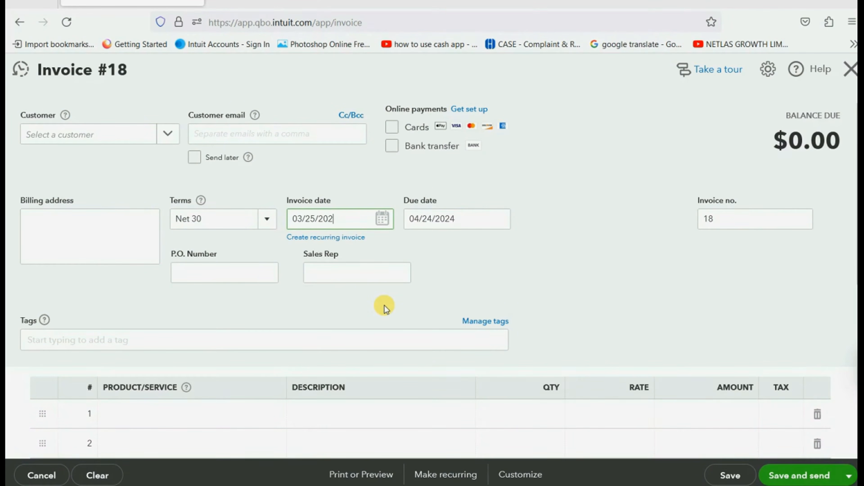
key("Tab")
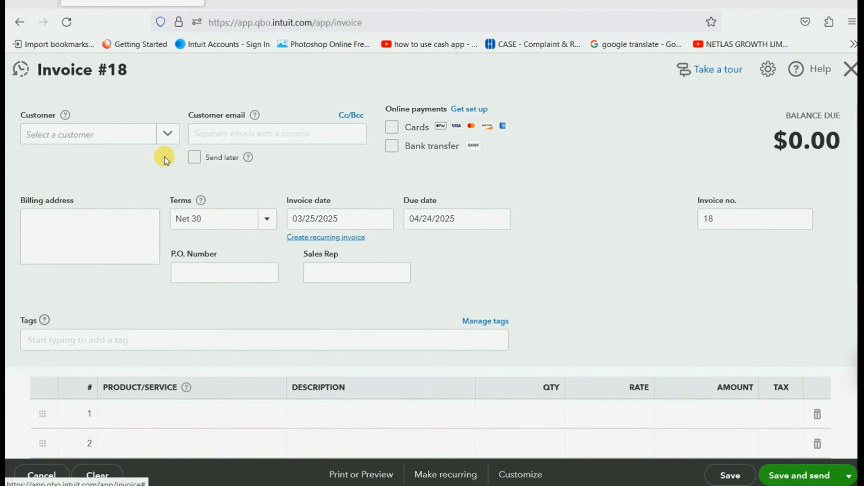
Select the customer who made the prepayment and add EDITING as the first line item with a quantity of 15
left_click(171, 138)
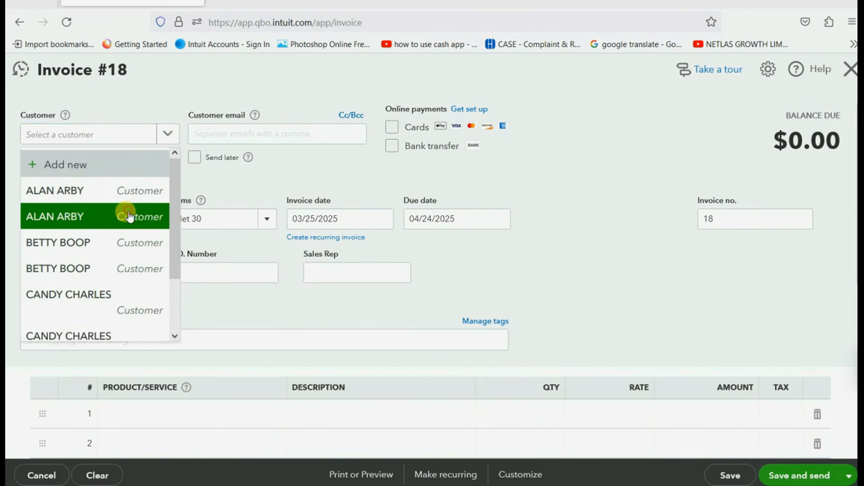
left_click(124, 214)
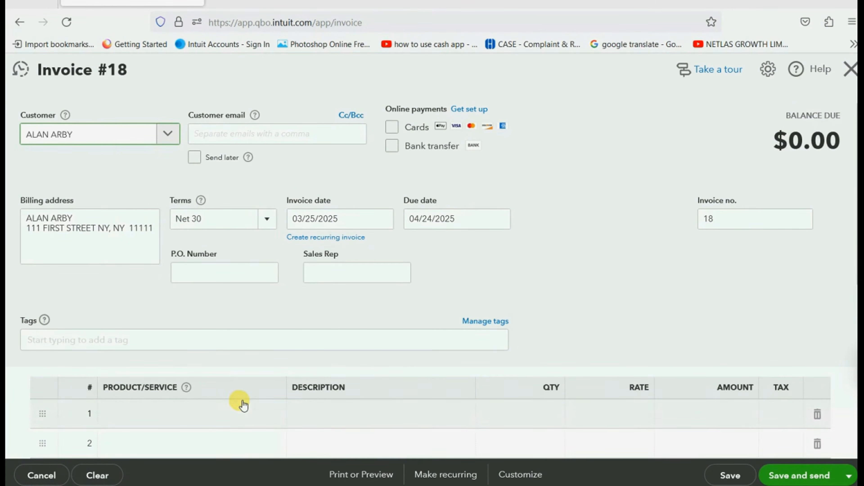
left_click(267, 416)
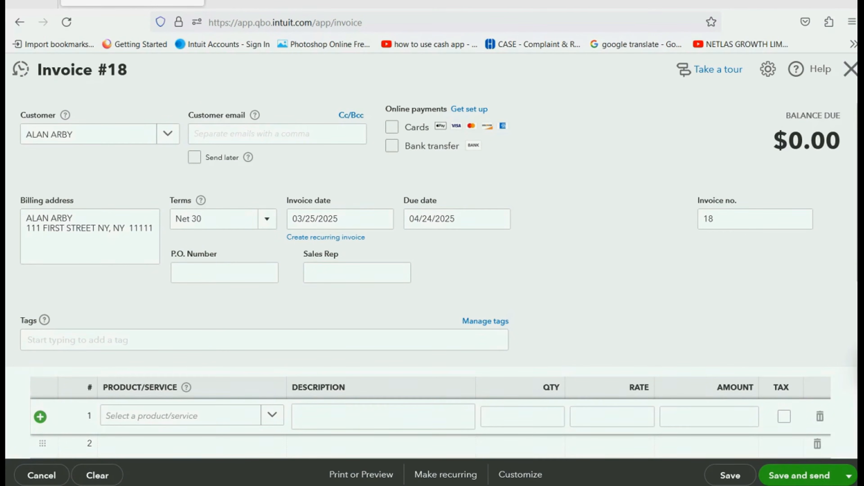
left_click(271, 414)
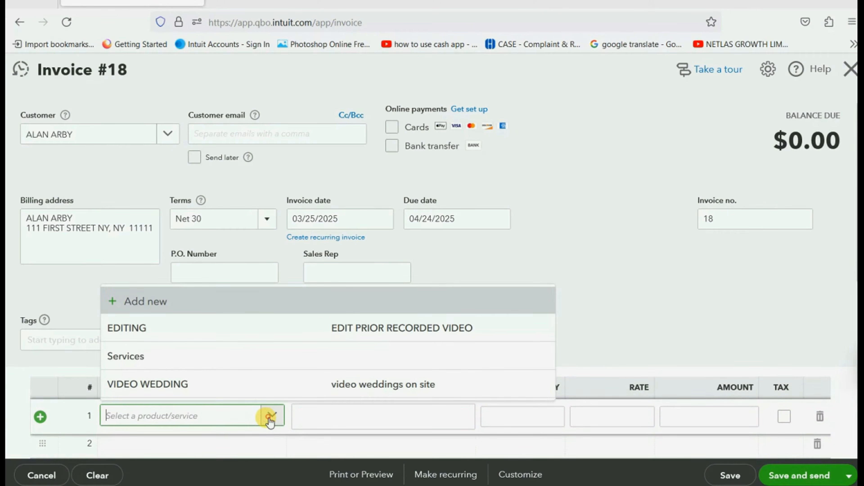
left_click(225, 340)
left_click(504, 415)
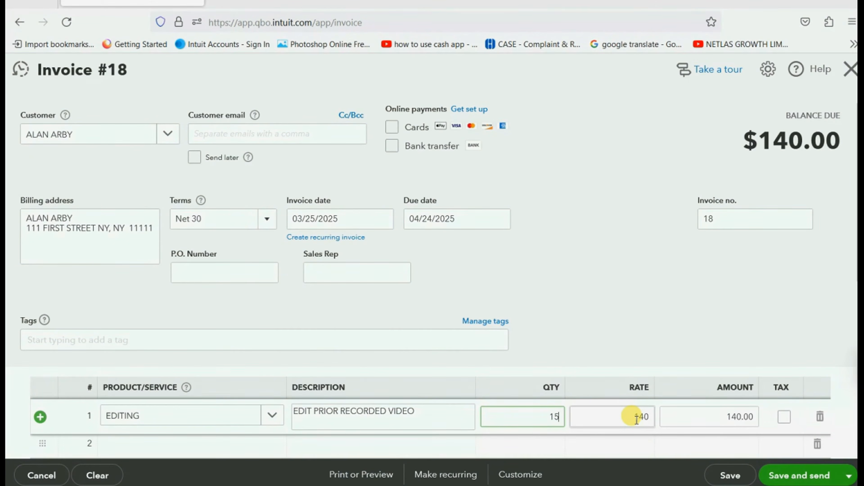
left_click(636, 417)
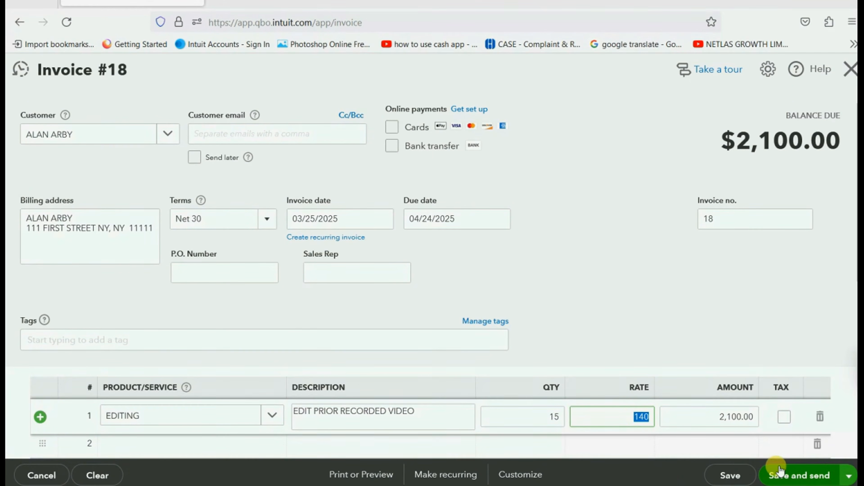
Save and close the invoice, and review the customer's transactions in the Open Invoices report
left_click(847, 476)
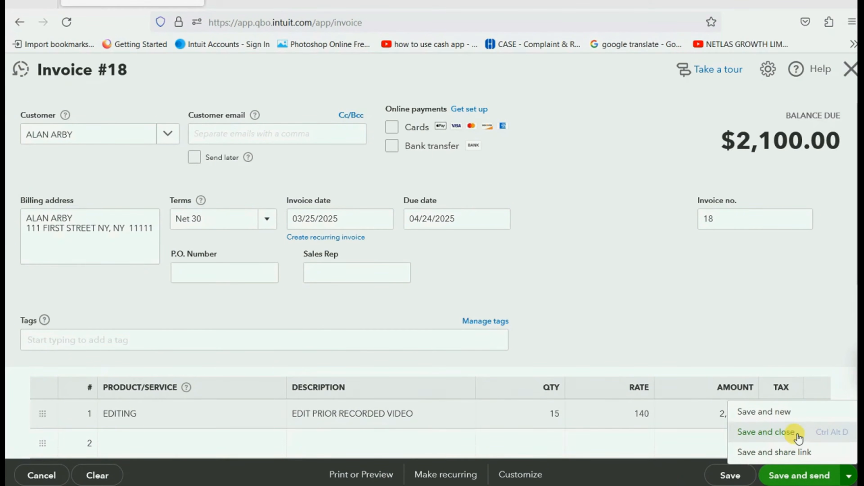
left_click(766, 432)
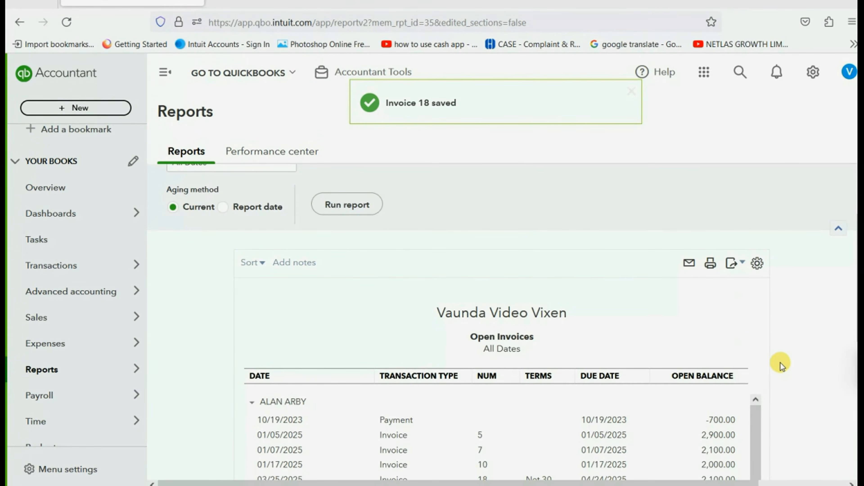
scroll(780, 363, "down", 5)
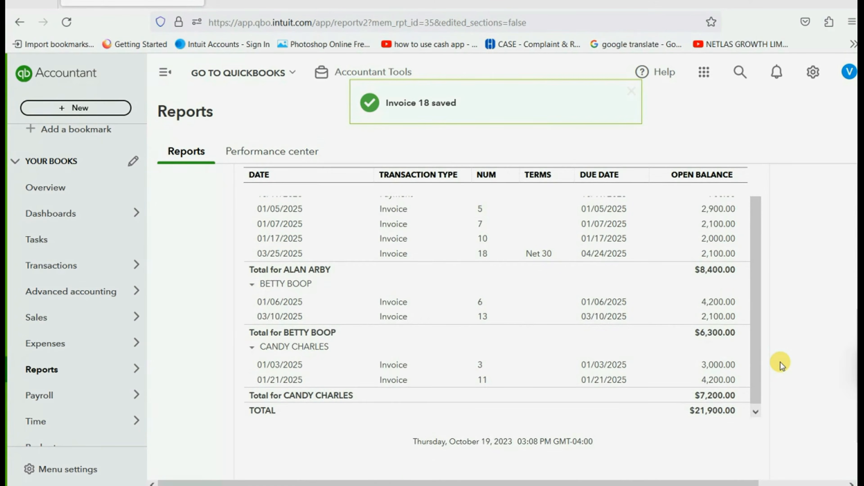
scroll(780, 363, "up", 5)
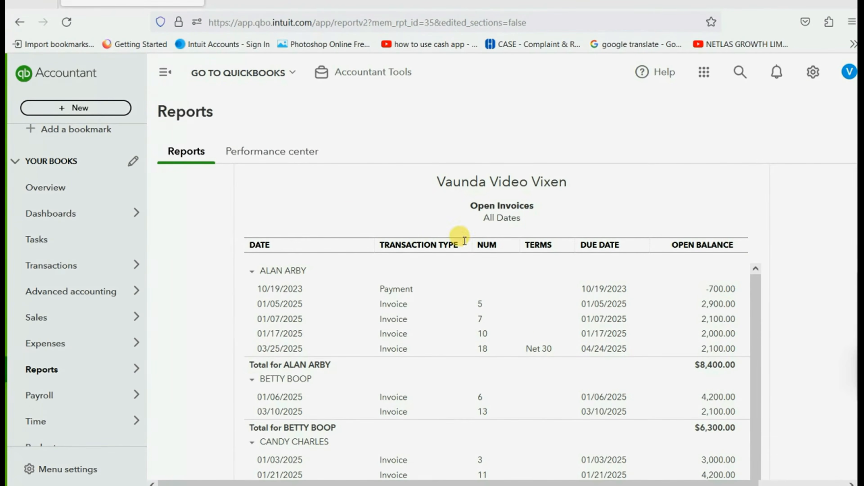
Start a new received payment for the customer who has the 700.00 credit
left_click(85, 109)
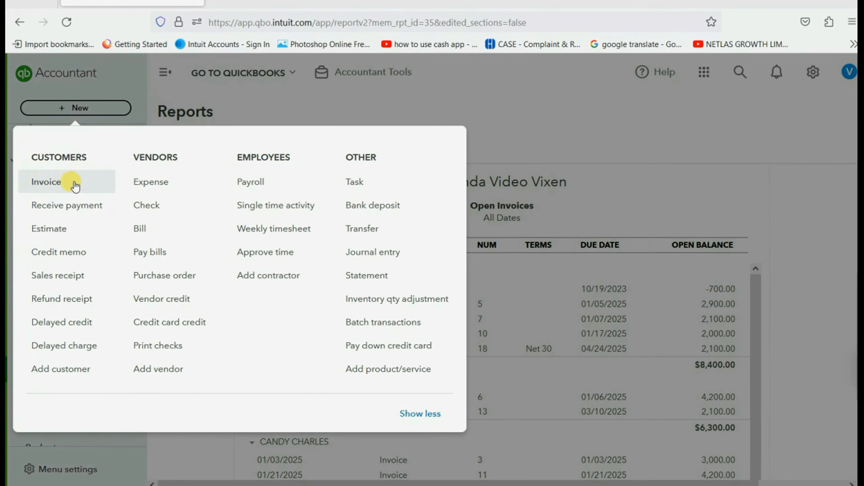
left_click(72, 206)
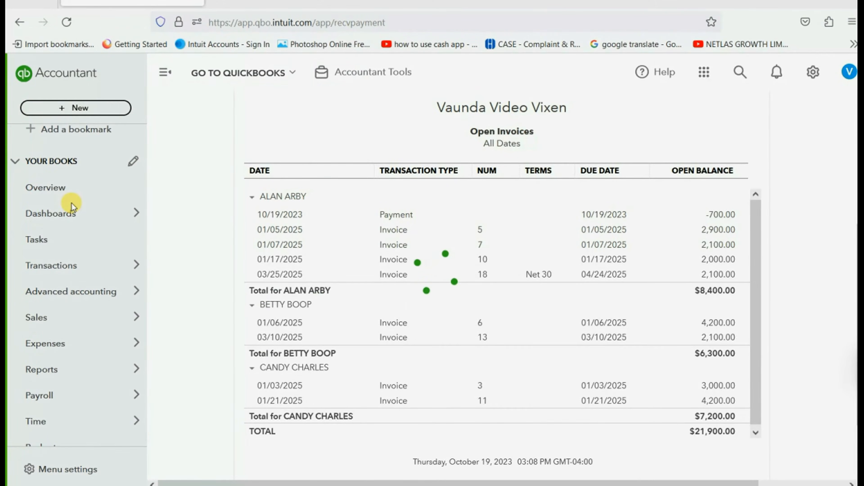
left_click(167, 132)
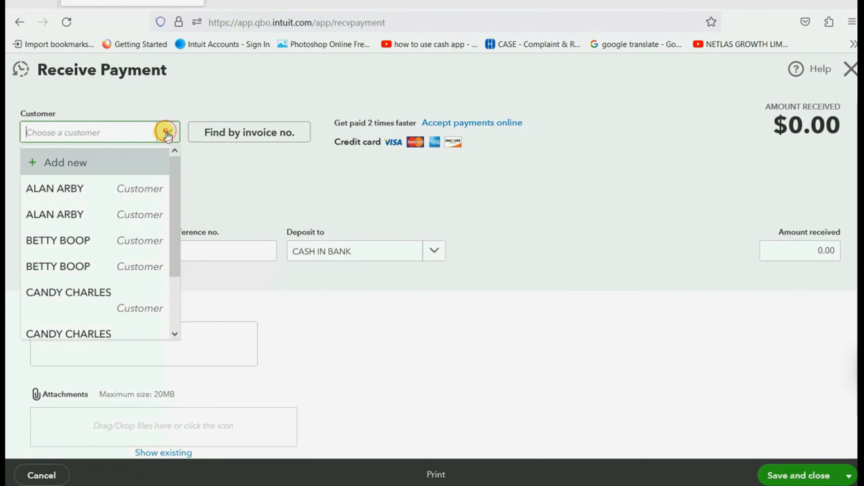
left_click(132, 218)
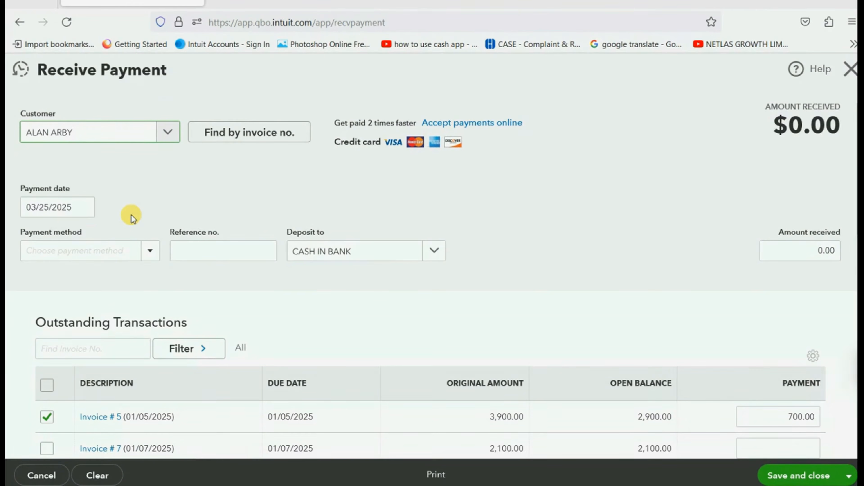
Deselect Invoice # 5, select Invoice # 18 instead, and set its payment to 700.00
scroll(358, 232, "down", 5)
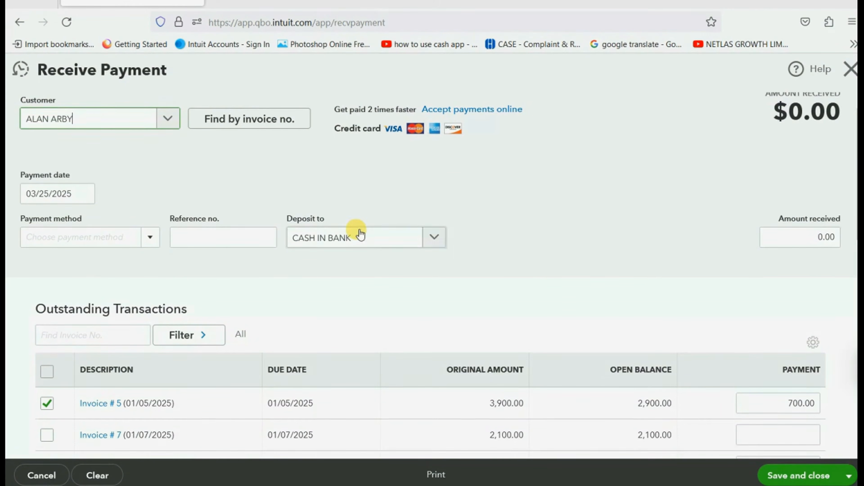
scroll(352, 226, "down", 2)
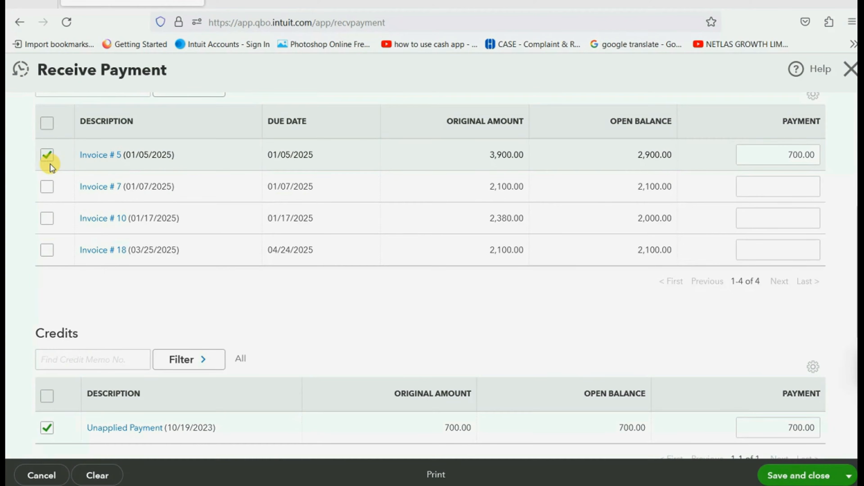
left_click(48, 156)
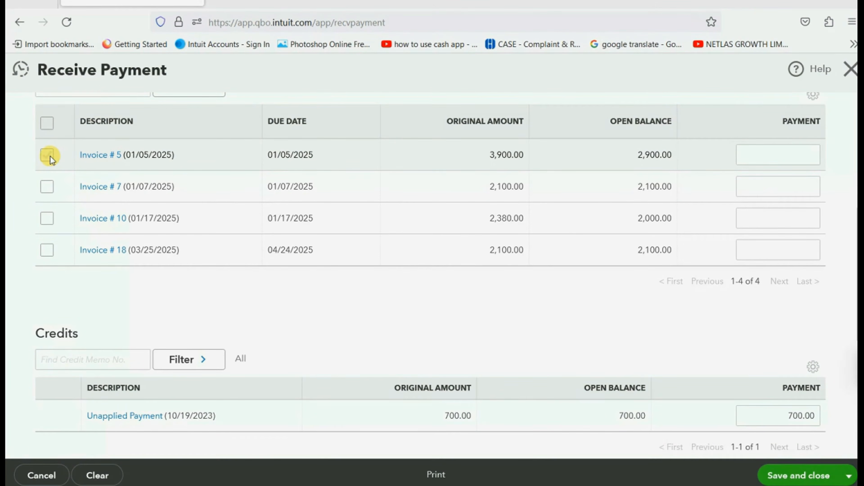
left_click(48, 250)
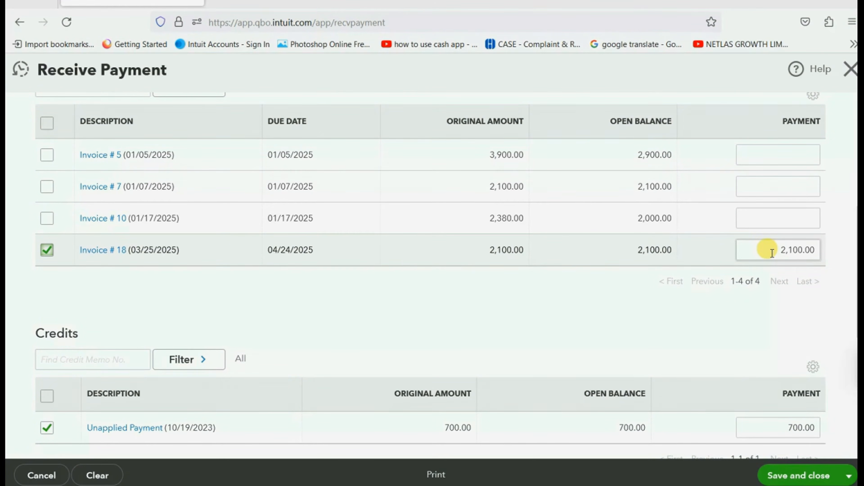
left_click_drag(772, 251, 814, 248)
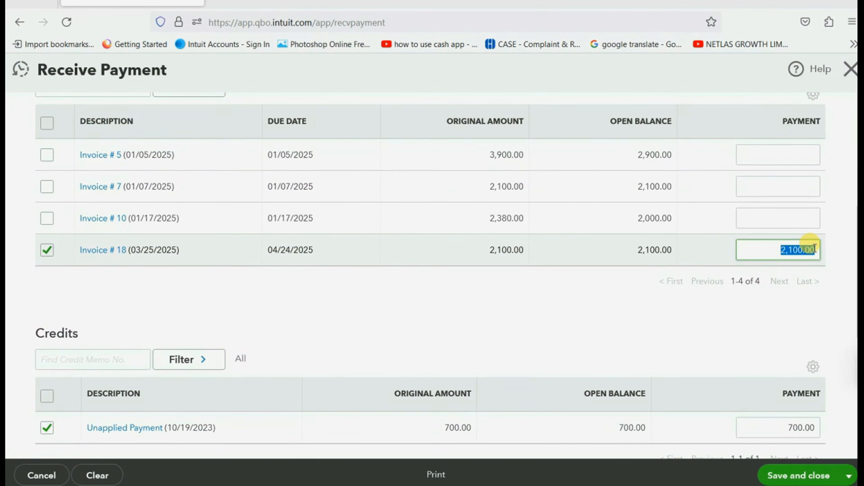
type("700")
key("Tab")
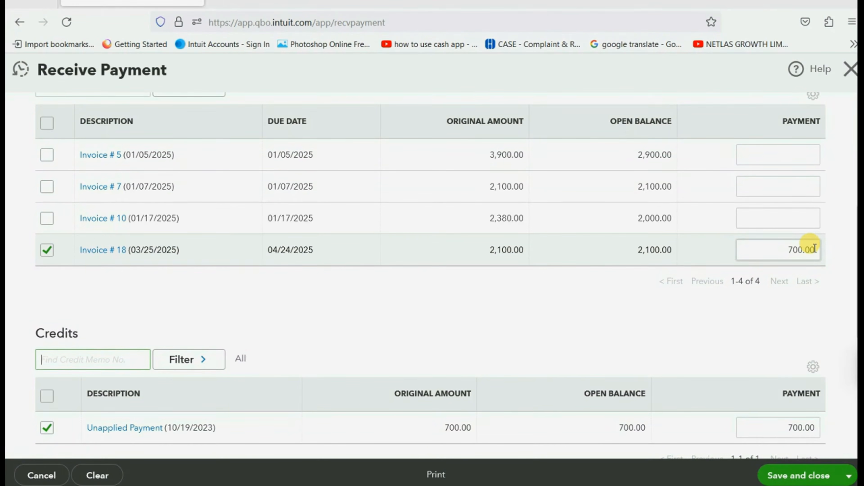
Try to set the payment's amount received to 0
scroll(835, 361, "up", 2)
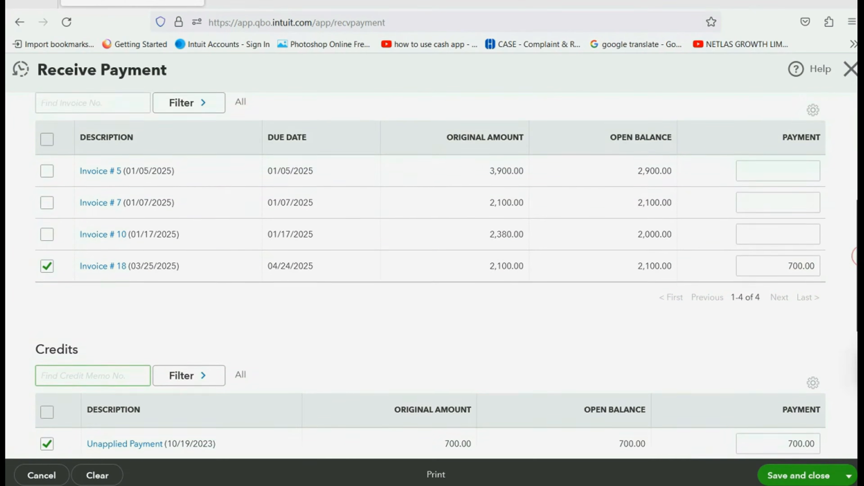
scroll(854, 230, "up", 2)
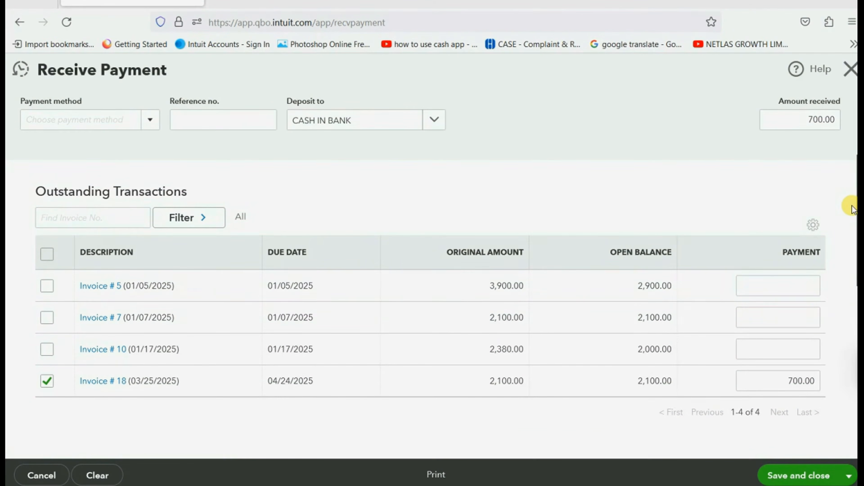
left_click_drag(787, 119, 844, 119)
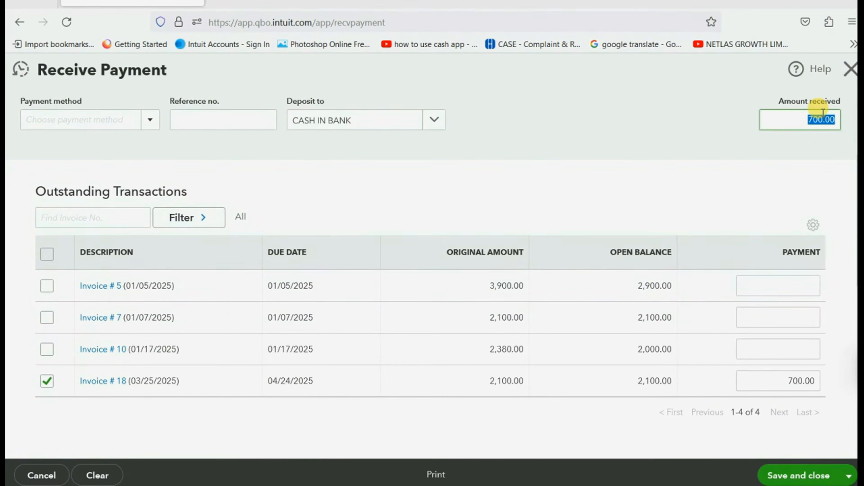
type("0")
key("Tab")
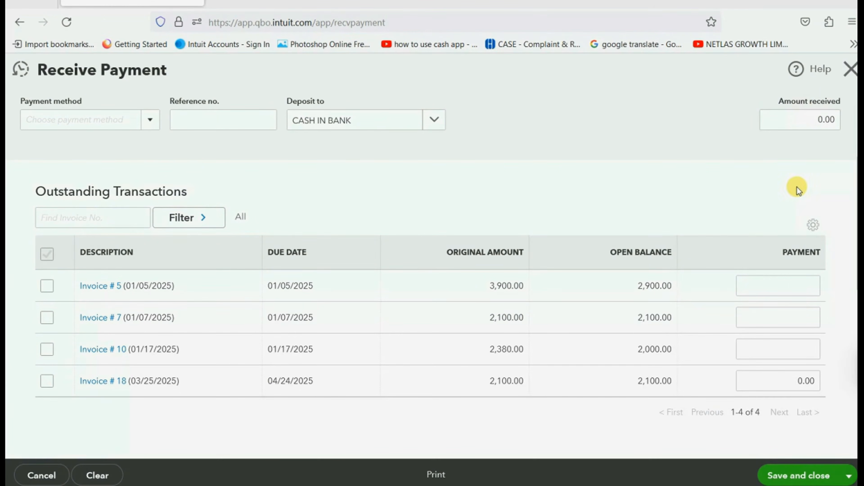
Re-enter 700.00 as the payment for Invoice # 18 in the outstanding transactions
left_click_drag(859, 259, 851, 359)
left_click(797, 267)
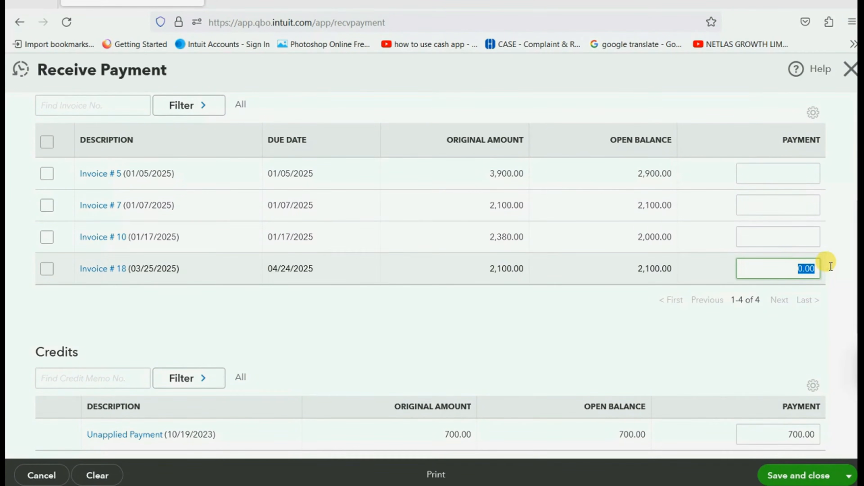
type("700.00")
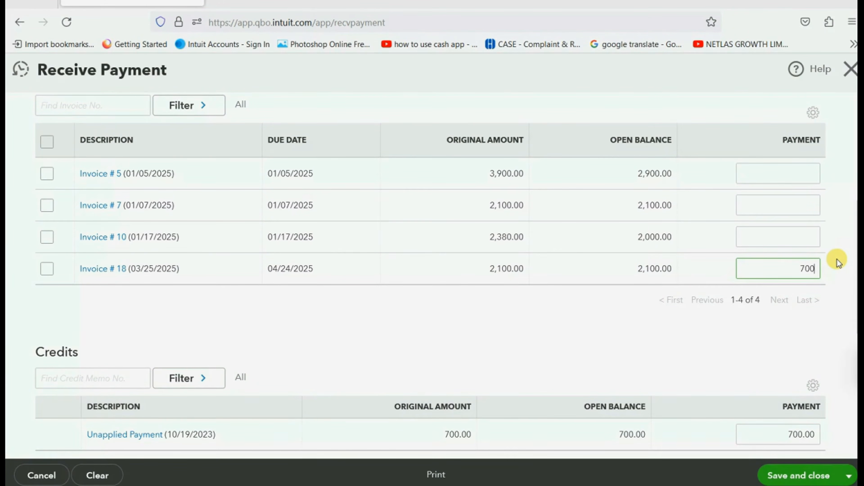
left_click(792, 236)
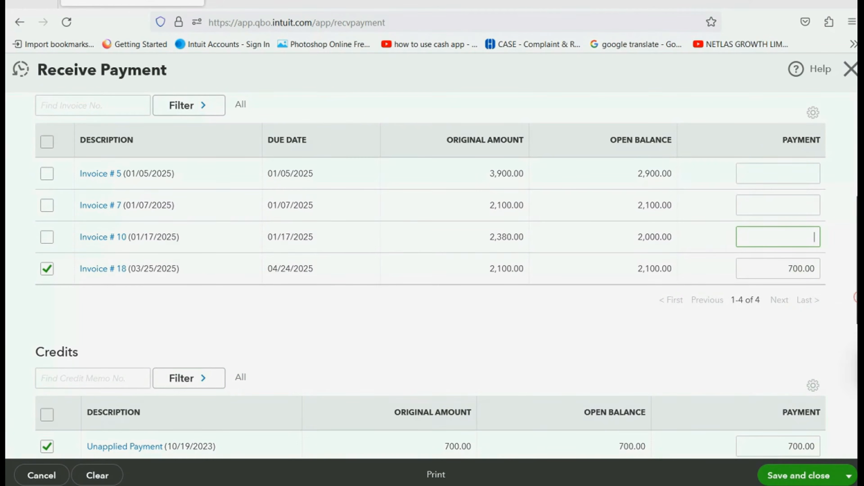
Set the amount received to 0 again, with Invoice # 18 still selected for the 700.00 credit
scroll(848, 286, "up", 3)
left_click(823, 113)
type("0")
key("Tab")
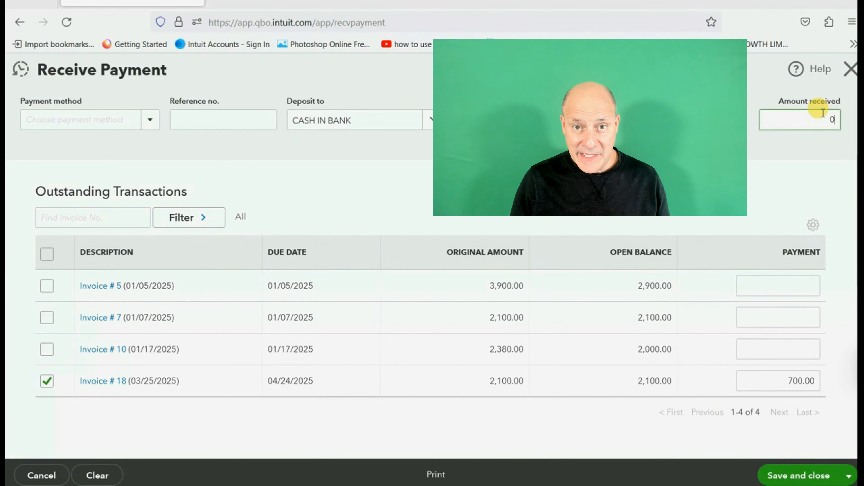
key("Tab")
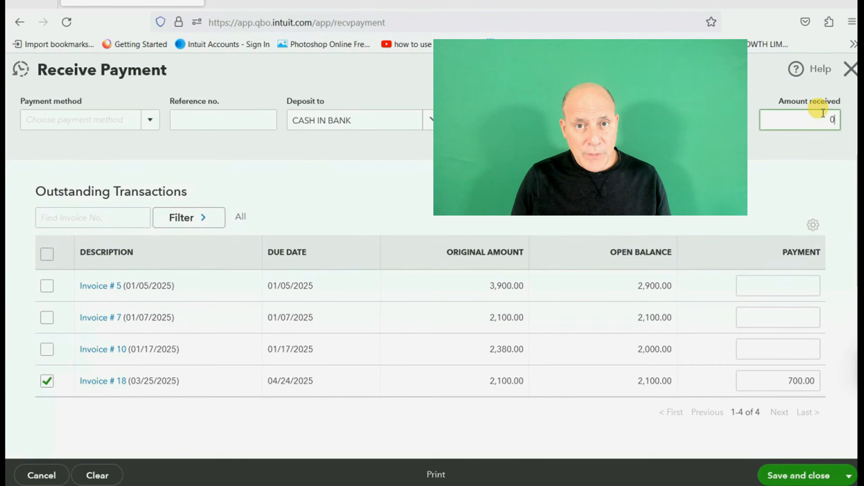
key("Tab")
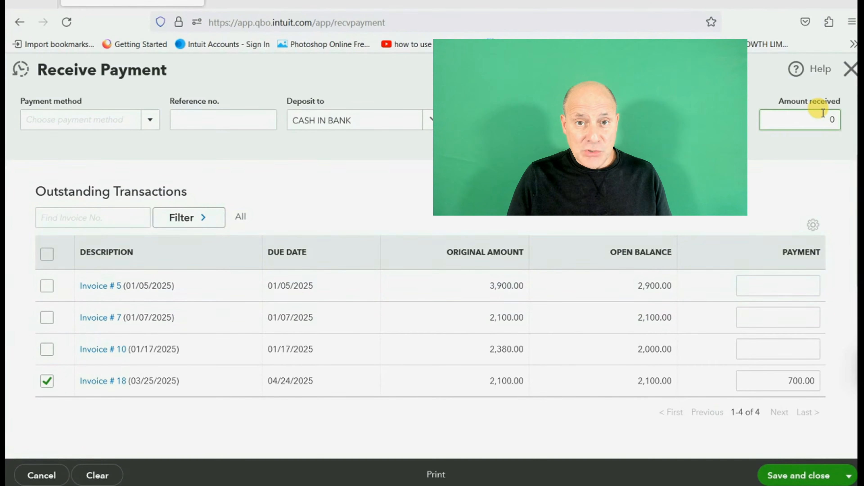
key("Tab")
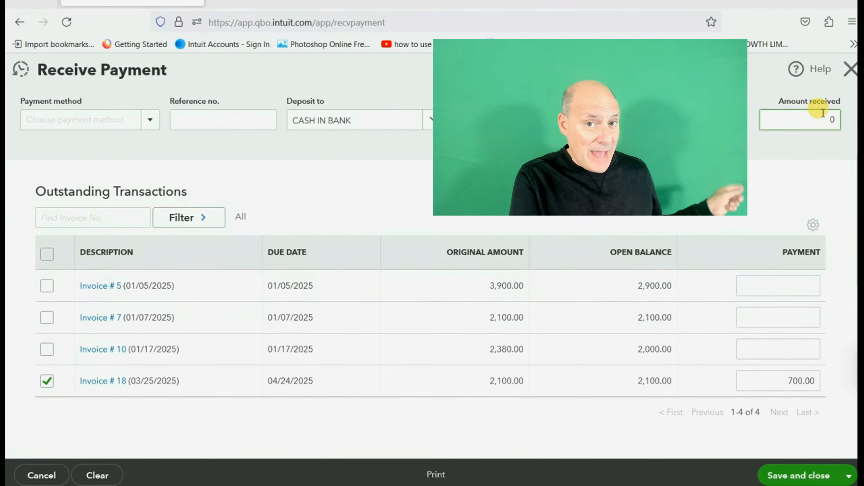
key("Tab")
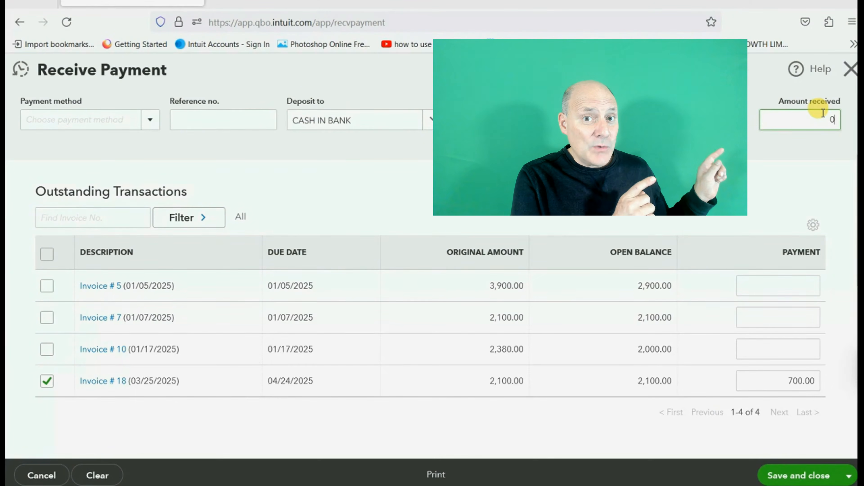
key("Tab")
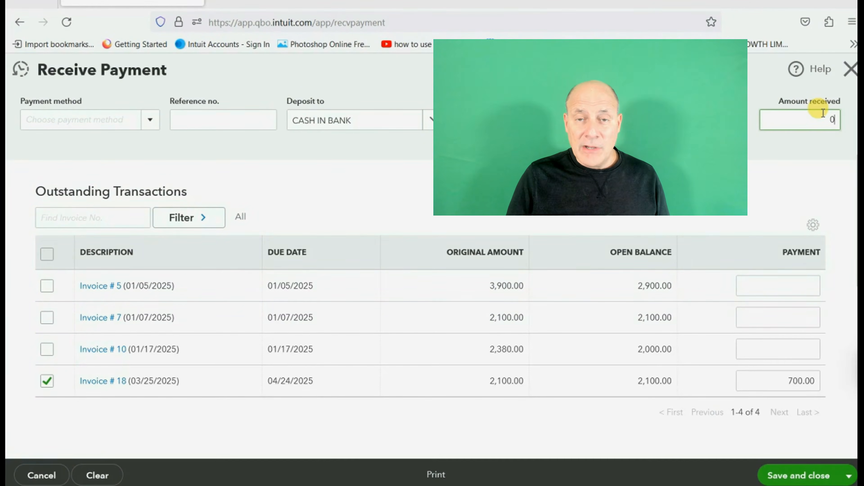
key("Tab")
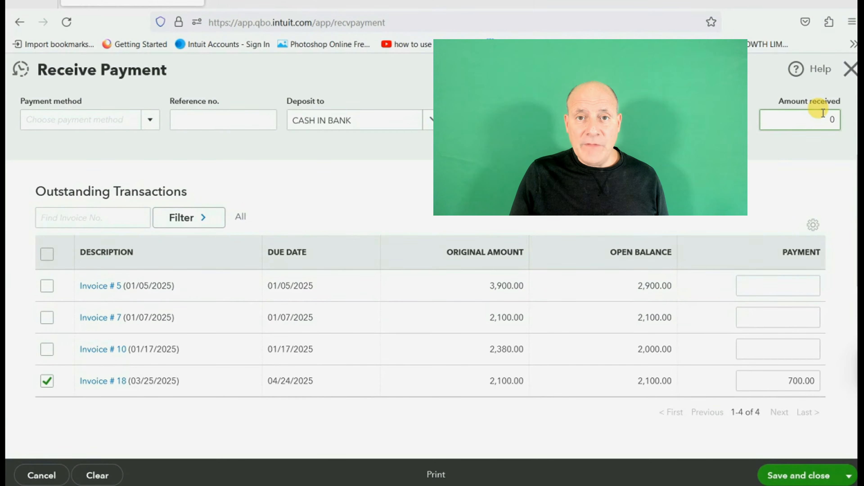
key("Tab")
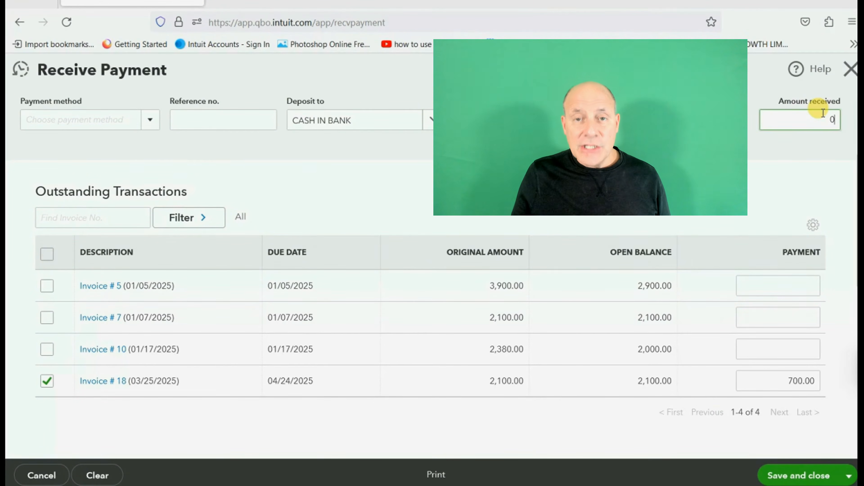
Save and close the payment that applies the 700.00 unapplied payment credit to Invoice # 18
key("Tab")
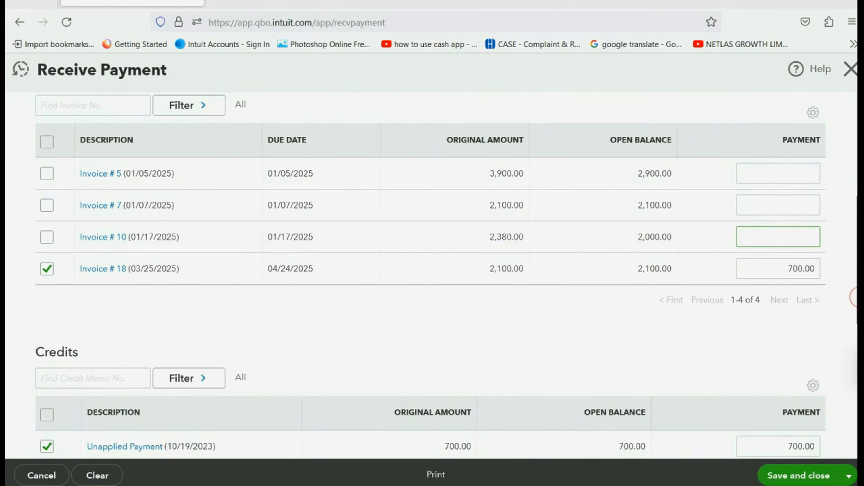
mouse_move(856, 297)
left_mouse_down()
mouse_move(850, 251)
mouse_move(847, 305)
left_mouse_up()
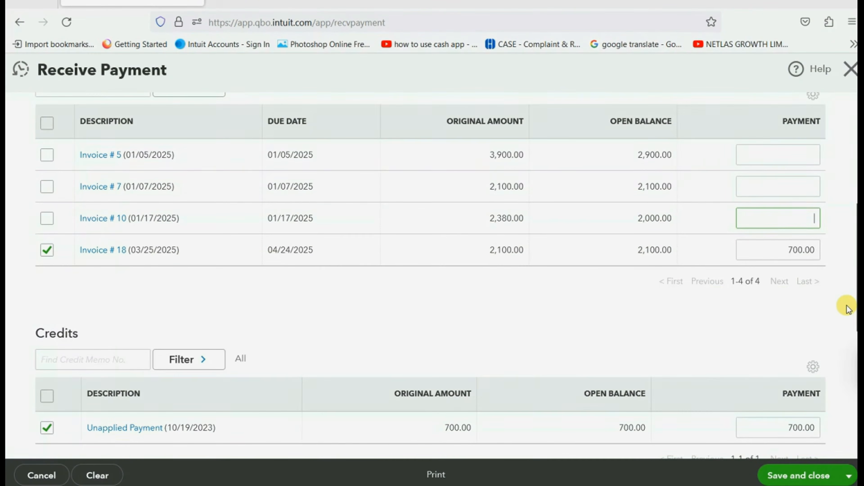
left_click(801, 476)
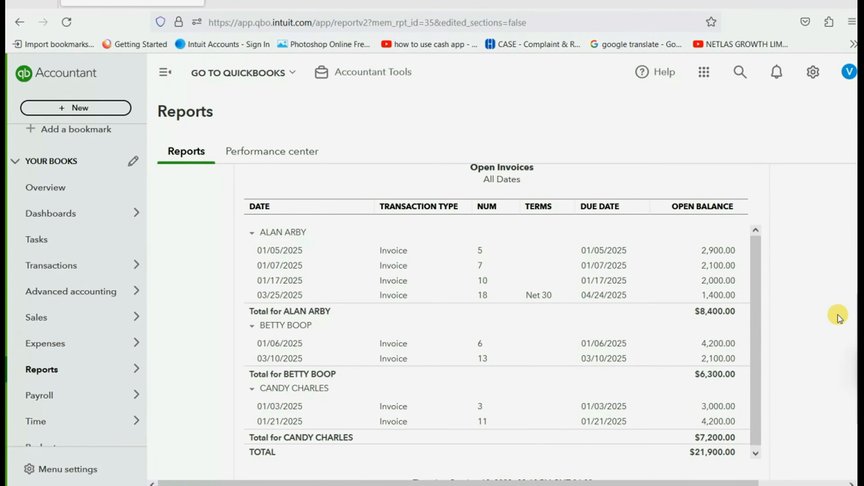